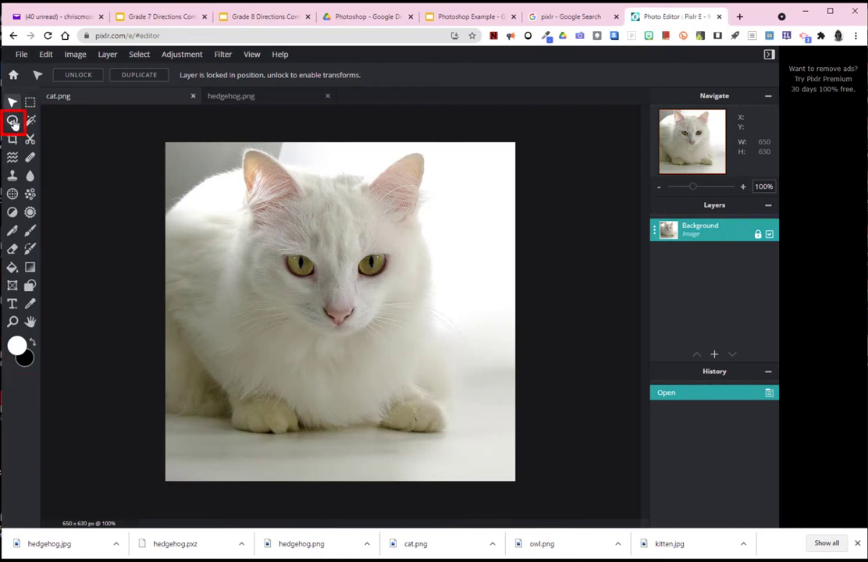
Step: Lasso an area about 332 by 284 px around the cat's face in cat.png and copy it
left_click(14, 122)
mouse_move(403, 220)
left_mouse_down()
mouse_move(358, 194)
mouse_move(254, 216)
mouse_move(245, 275)
mouse_move(286, 321)
mouse_move(339, 343)
mouse_move(398, 320)
mouse_move(417, 242)
left_mouse_up()
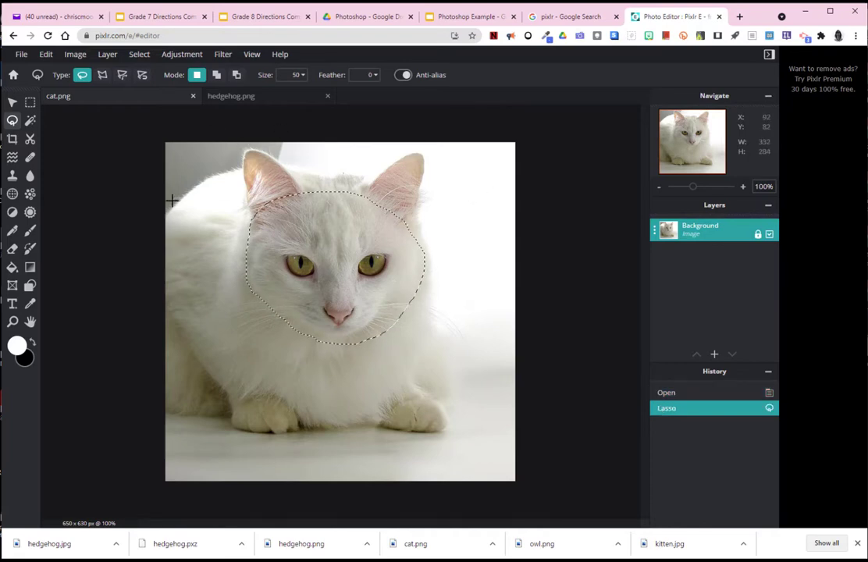
left_click(46, 54)
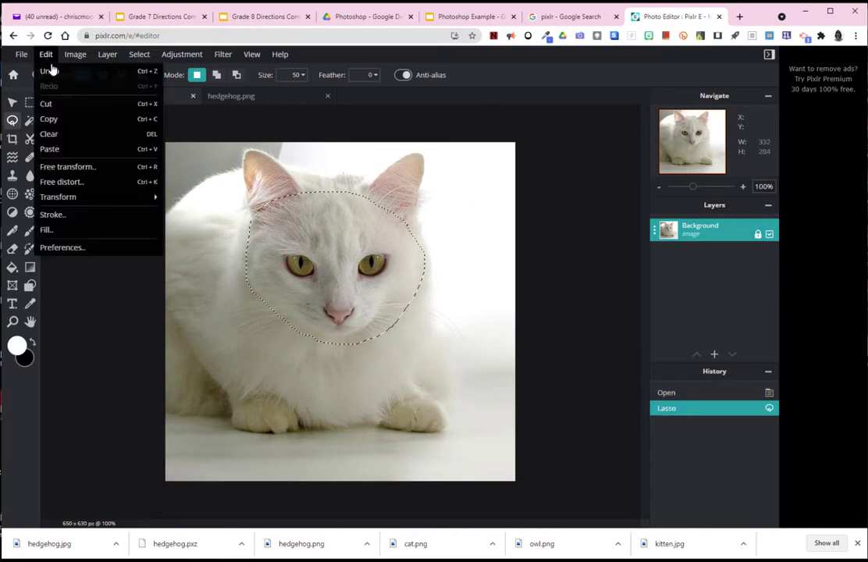
left_click(121, 120)
Step: Paste the copied cat face into hedgehog.png and move it over the hedgehog's face, to about X 126, Y 216
left_click(222, 100)
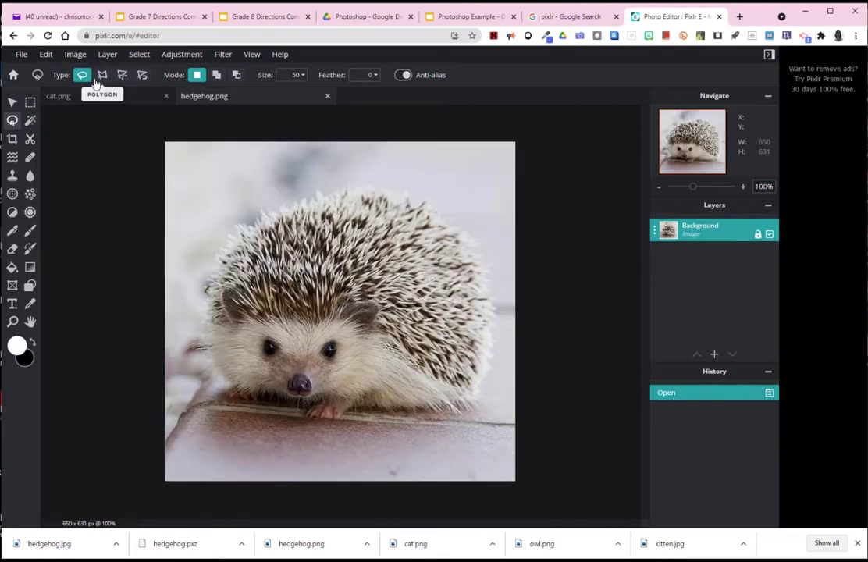
left_click(46, 53)
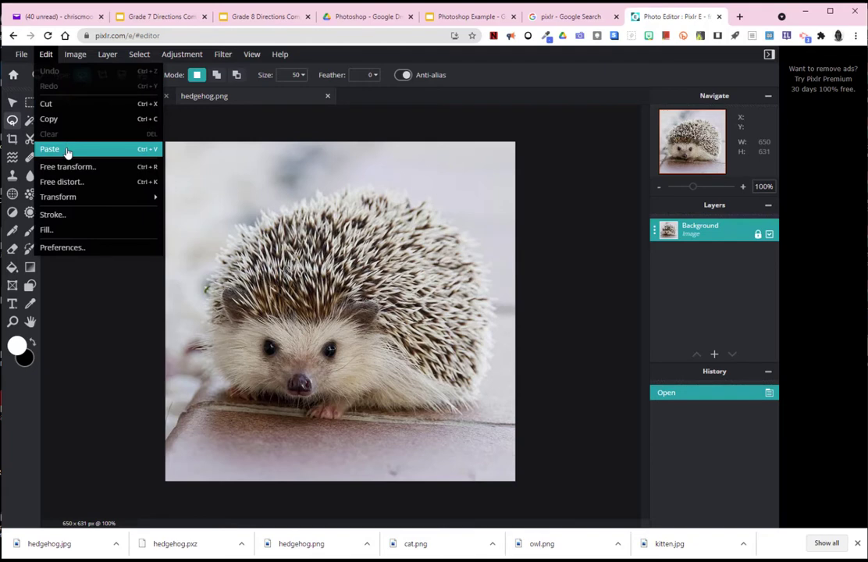
left_click(67, 152)
left_click(184, 95)
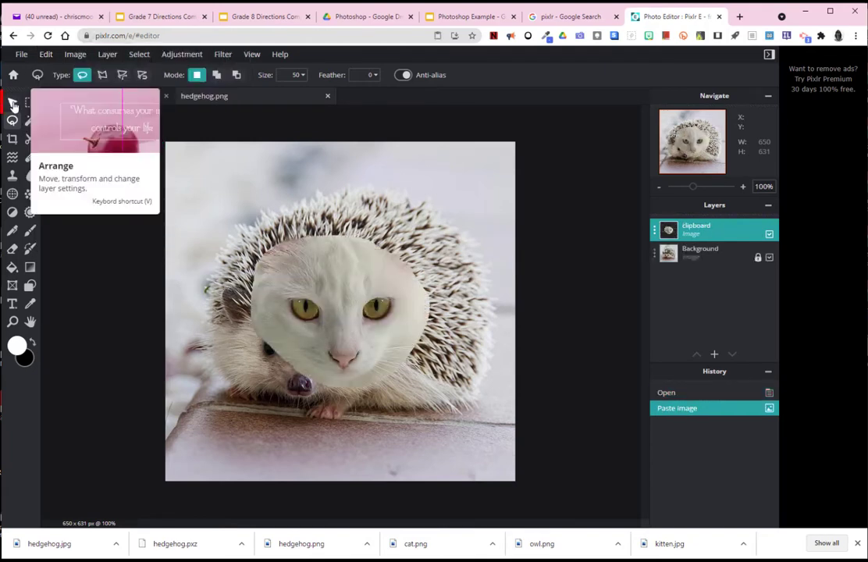
left_click(13, 104)
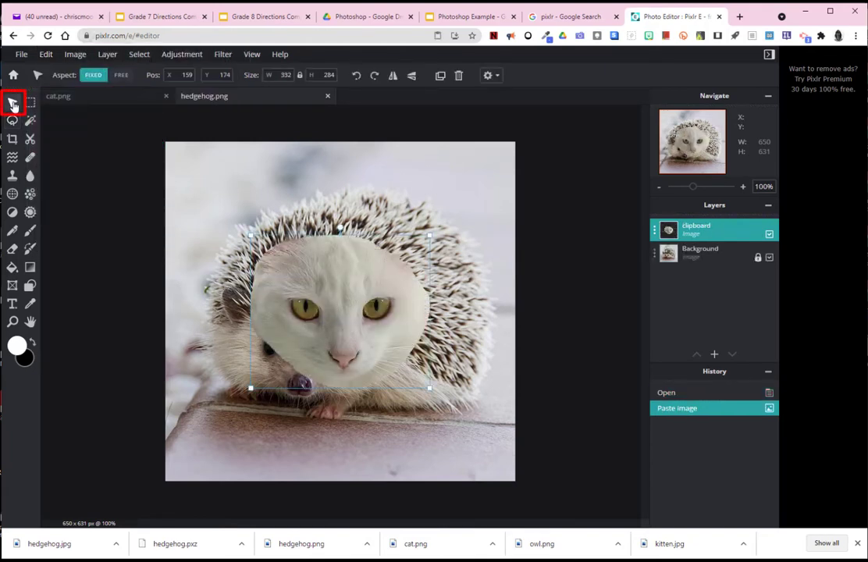
left_click_drag(367, 298, 350, 320)
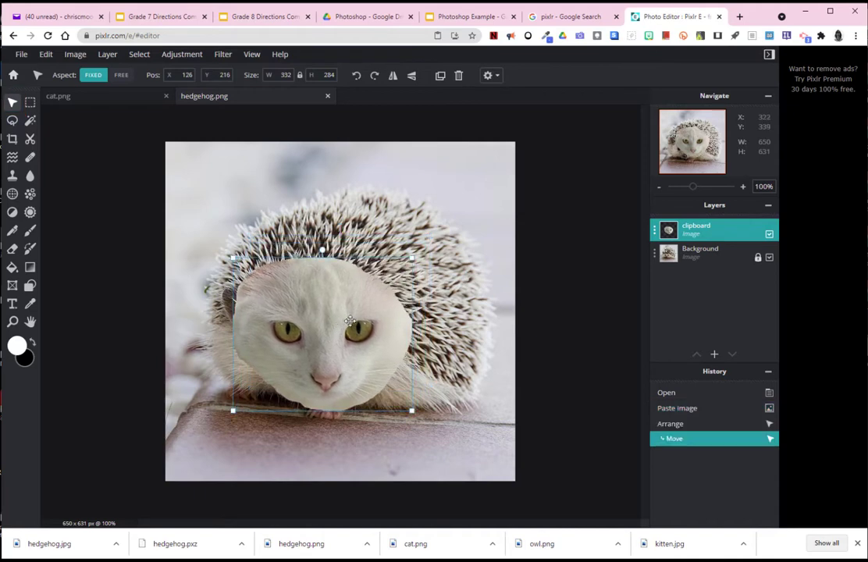
left_click(449, 314)
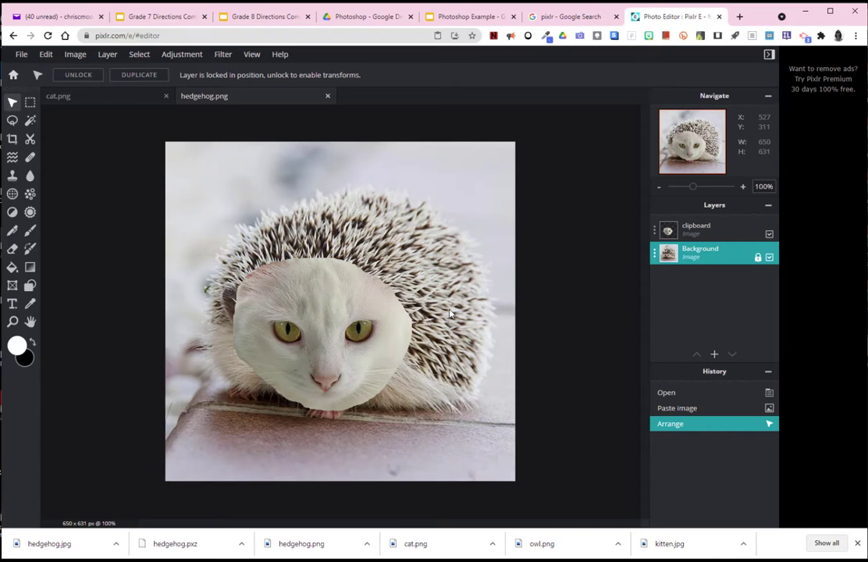
left_click(45, 53)
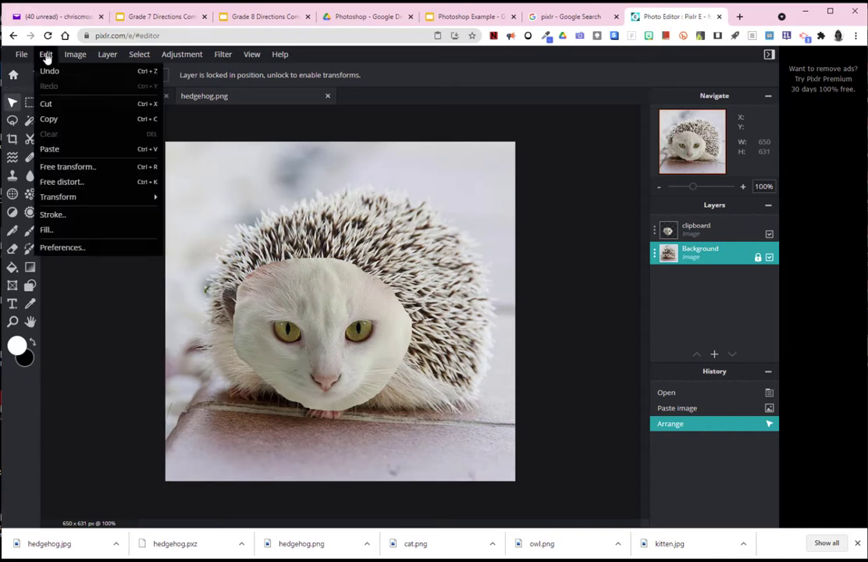
left_click(56, 165)
left_click(548, 343)
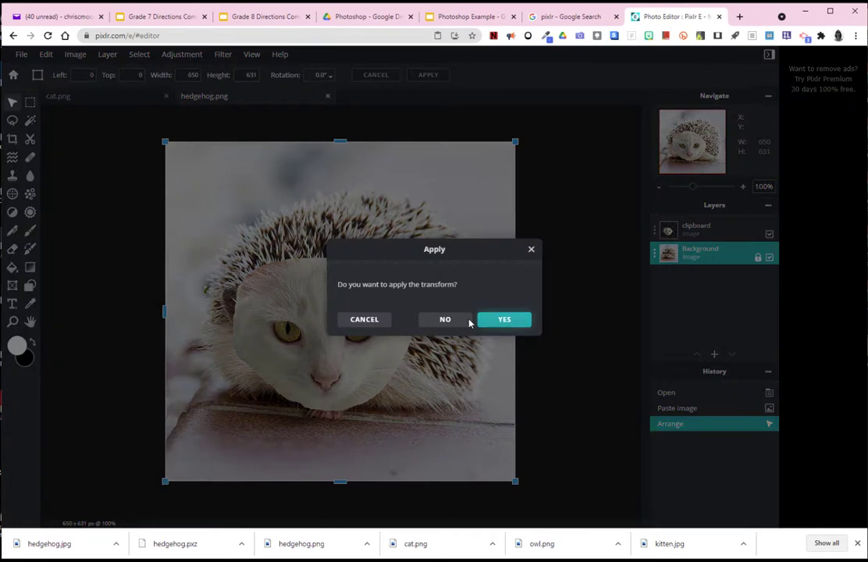
left_click(445, 320)
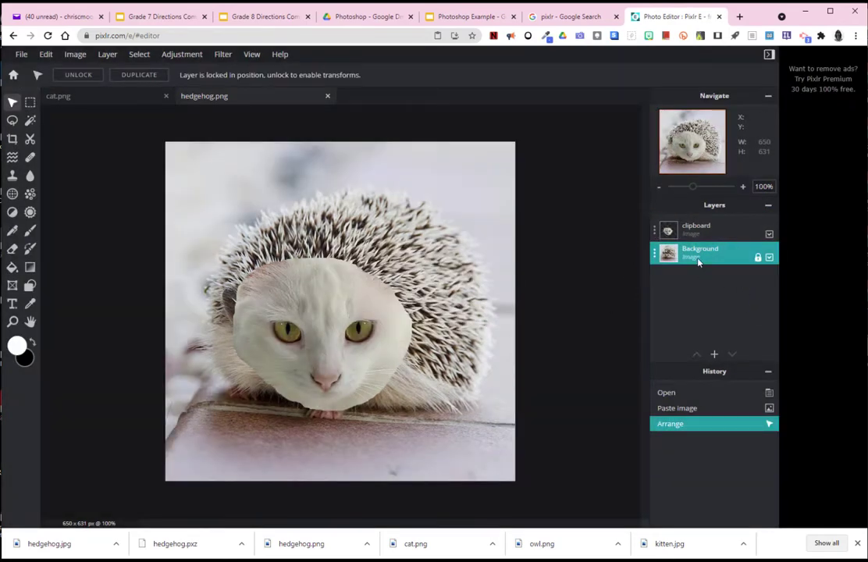
Step: Shrink the clipboard layer's cat face to about 217 by 186 px and position it at about X 154, Y 307
left_click(711, 228)
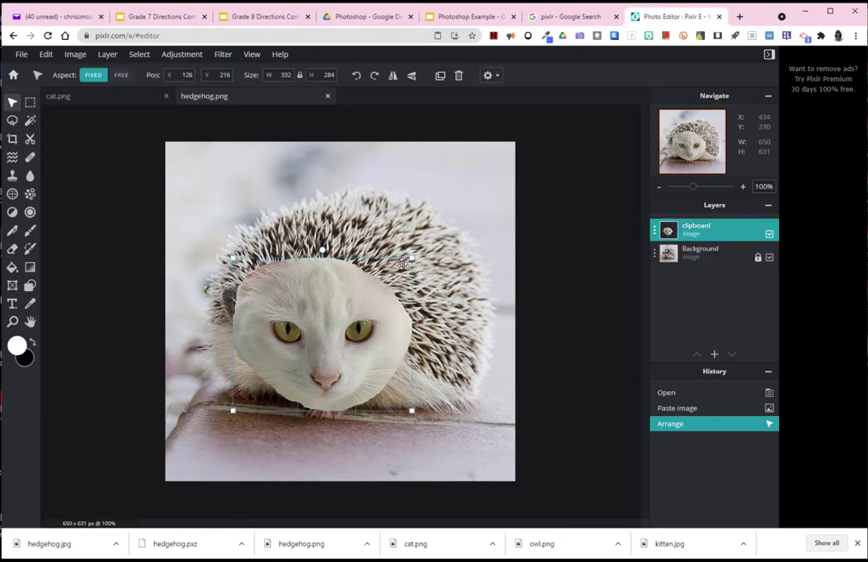
left_click_drag(411, 258, 349, 310)
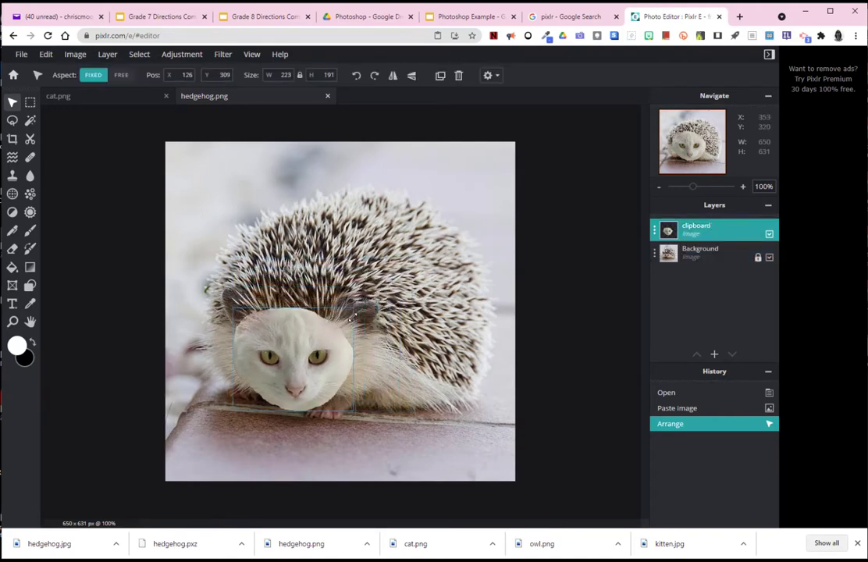
mouse_move(282, 356)
left_mouse_down()
mouse_move(294, 381)
mouse_move(297, 353)
left_mouse_up()
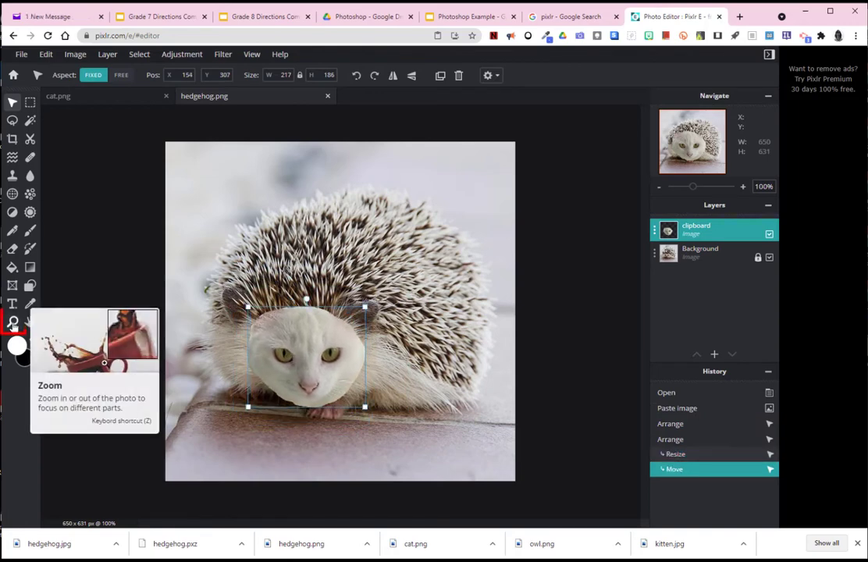
Step: Set up an eraser brush with 50% softness and a size of about 97 px for the clipboard layer
left_click(13, 322)
left_click(265, 335)
left_click(328, 334)
left_click(375, 332)
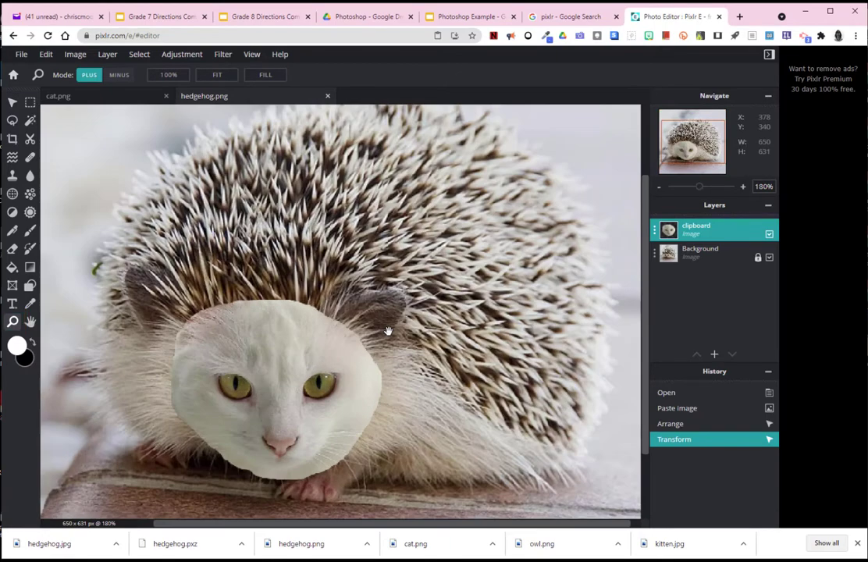
scroll(391, 336, "down", 3)
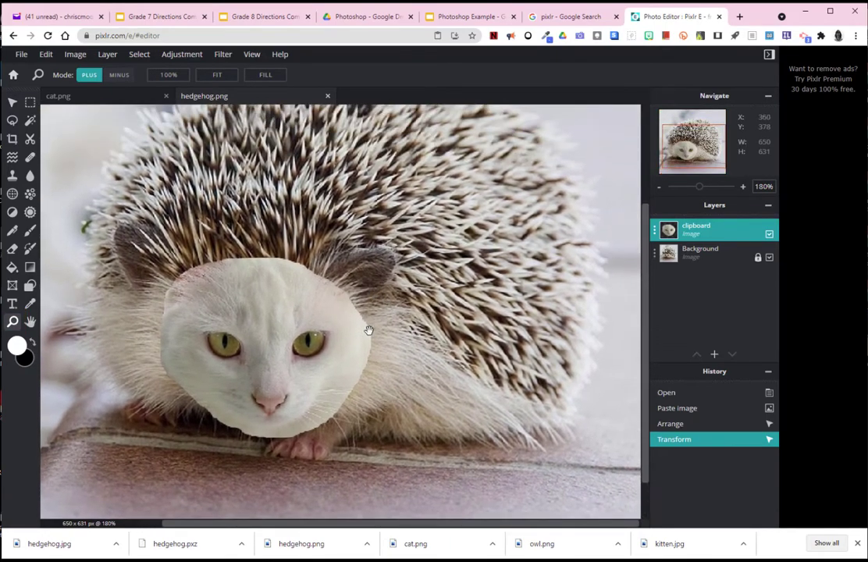
left_click_drag(369, 331, 415, 333)
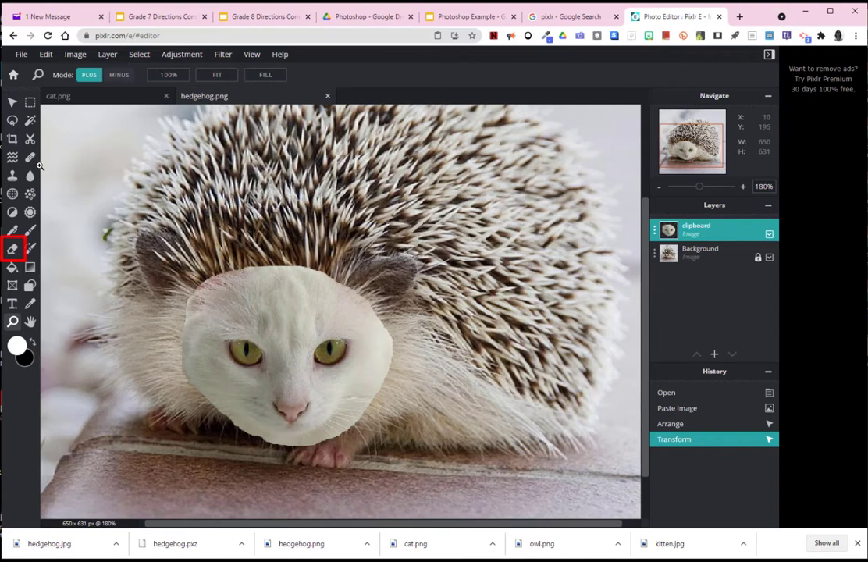
left_click(12, 248)
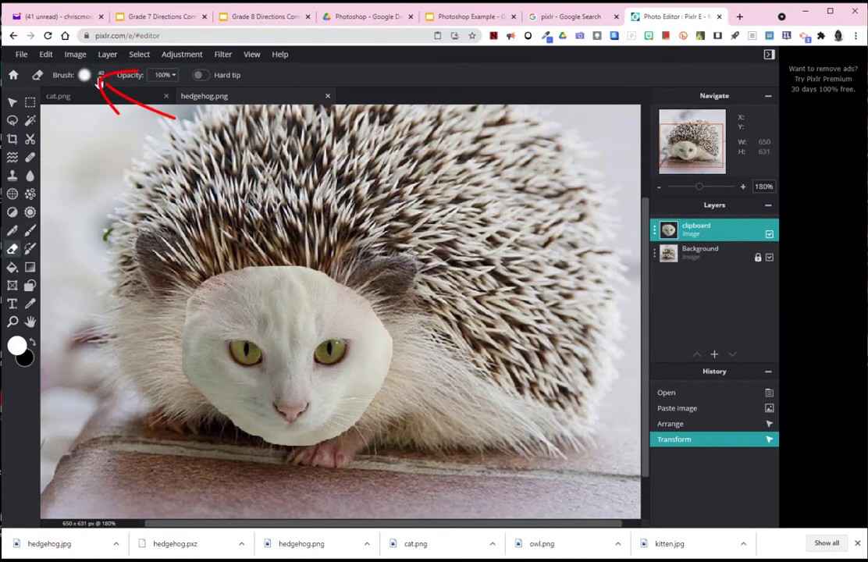
left_click(98, 80)
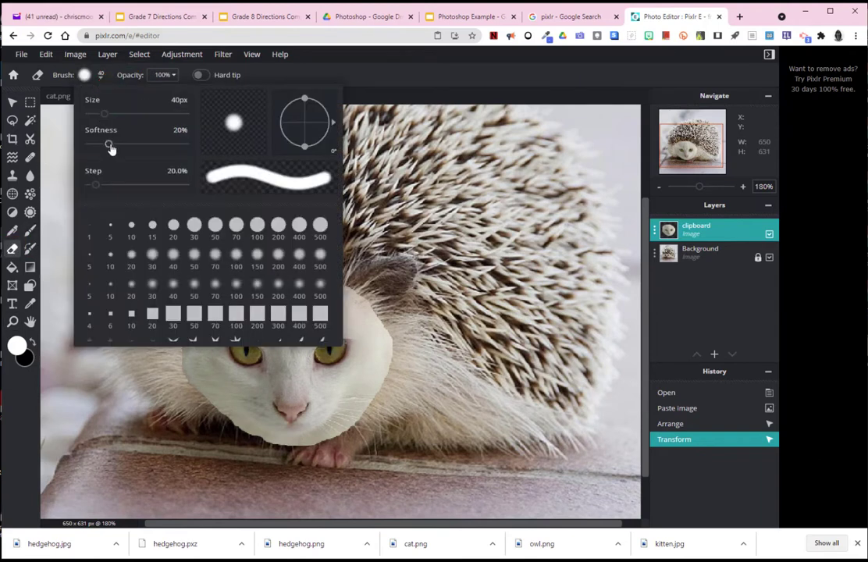
left_click_drag(110, 145, 138, 152)
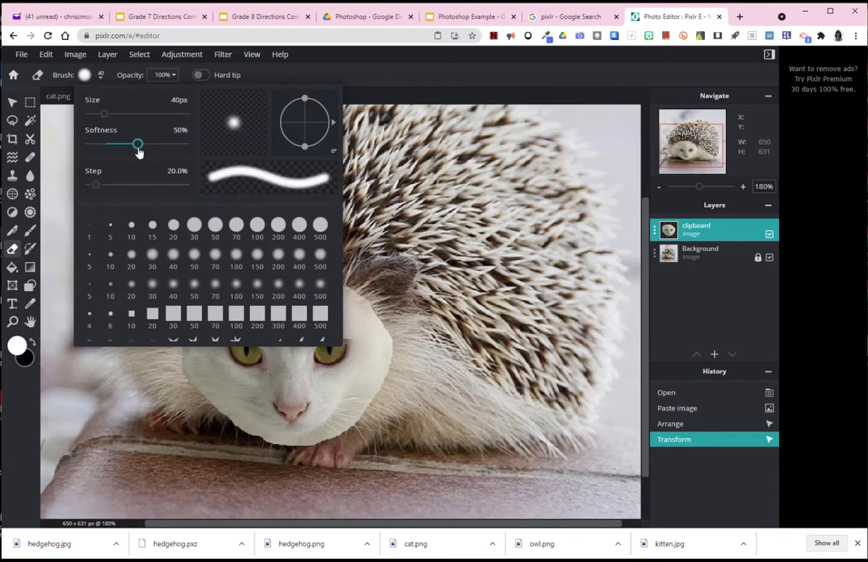
left_click_drag(105, 116, 129, 121)
Step: Erase the hard edges all around the pasted cat face so it blends into the hedgehog's fur
left_click(375, 312)
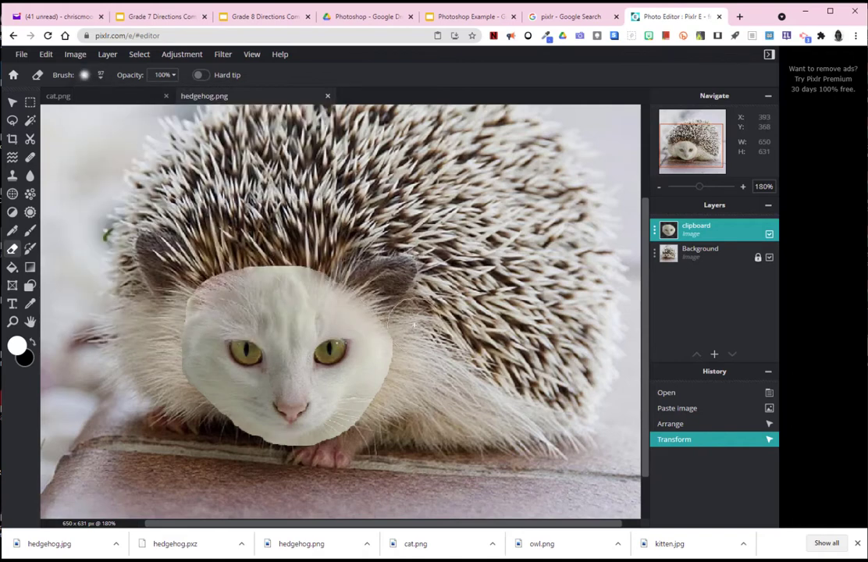
mouse_move(414, 348)
left_mouse_down()
mouse_move(408, 309)
mouse_move(408, 366)
left_mouse_up()
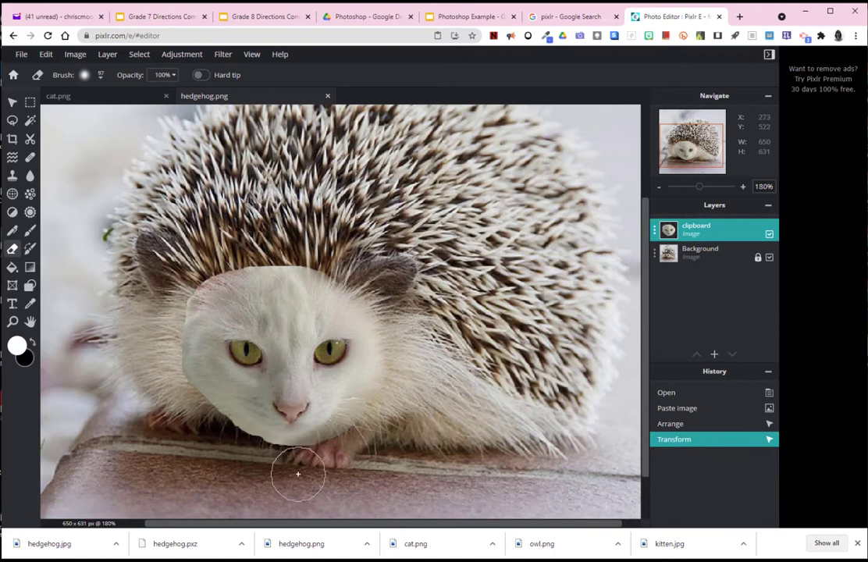
mouse_move(433, 314)
left_mouse_down()
mouse_move(205, 227)
mouse_move(214, 257)
mouse_move(257, 230)
mouse_move(129, 258)
mouse_move(160, 273)
mouse_move(193, 402)
mouse_move(225, 442)
mouse_move(305, 421)
mouse_move(252, 469)
mouse_move(292, 482)
left_mouse_up()
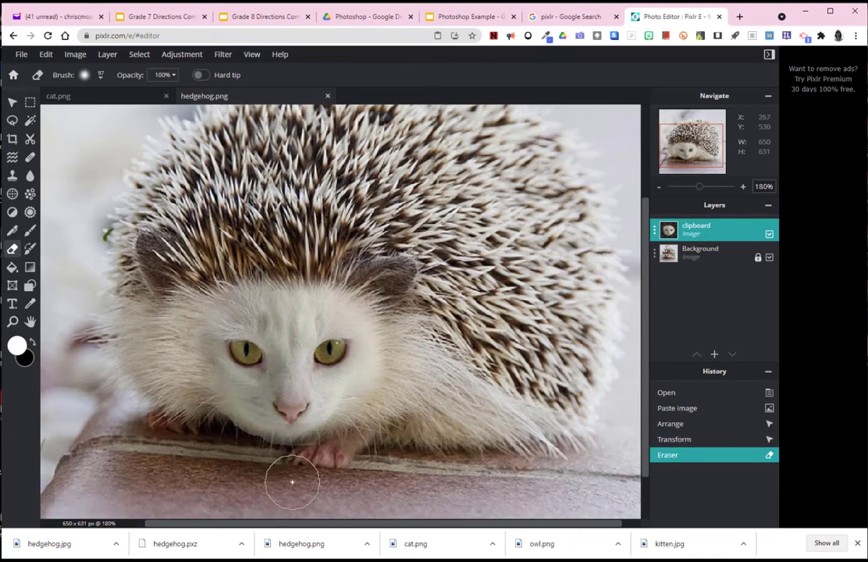
left_click(46, 54)
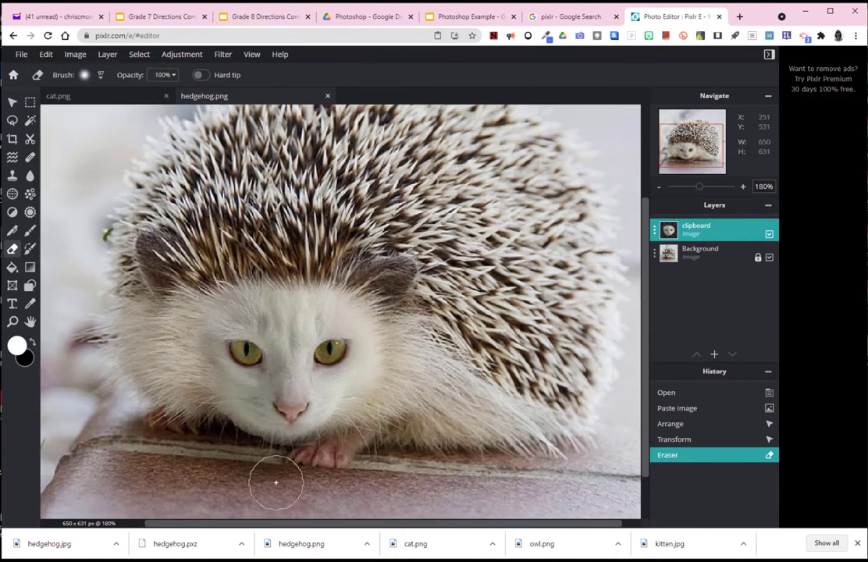
left_click_drag(246, 453, 197, 408)
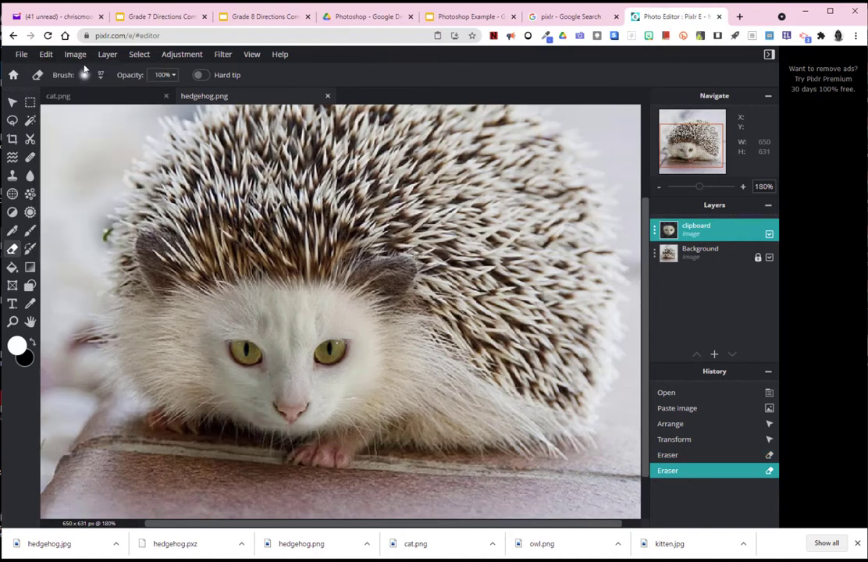
Step: Move the cat face to about X 142, Y 314 and rotate it slightly clockwise to match the hedgehog's head
left_click(252, 54)
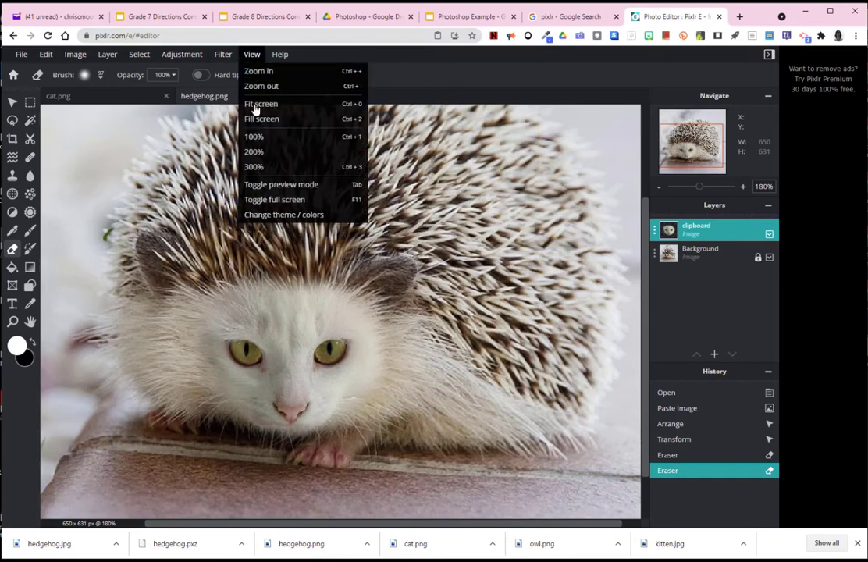
left_click(253, 137)
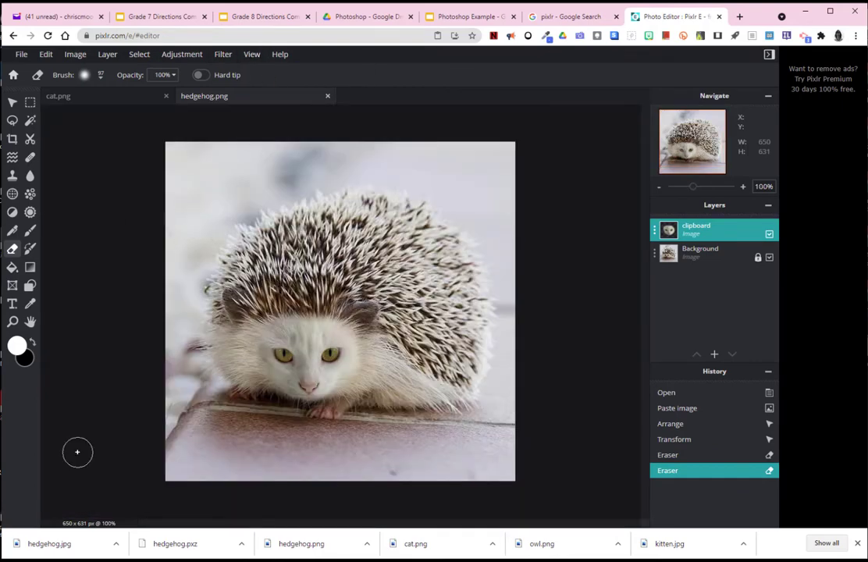
left_click(12, 111)
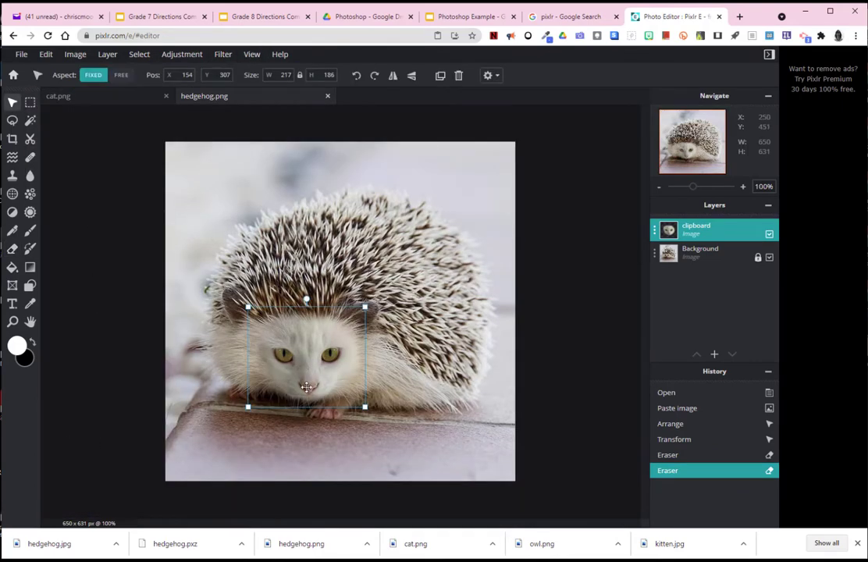
left_click_drag(309, 389, 304, 392)
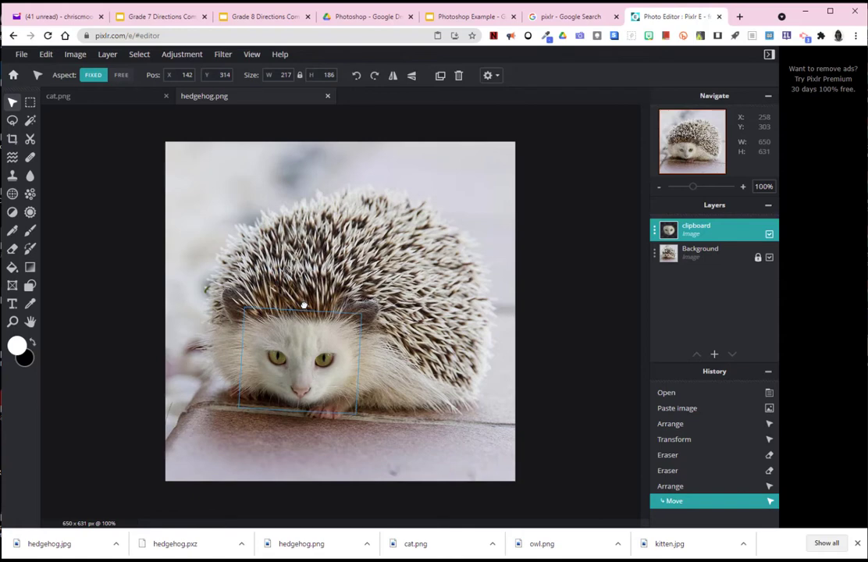
left_click(375, 273)
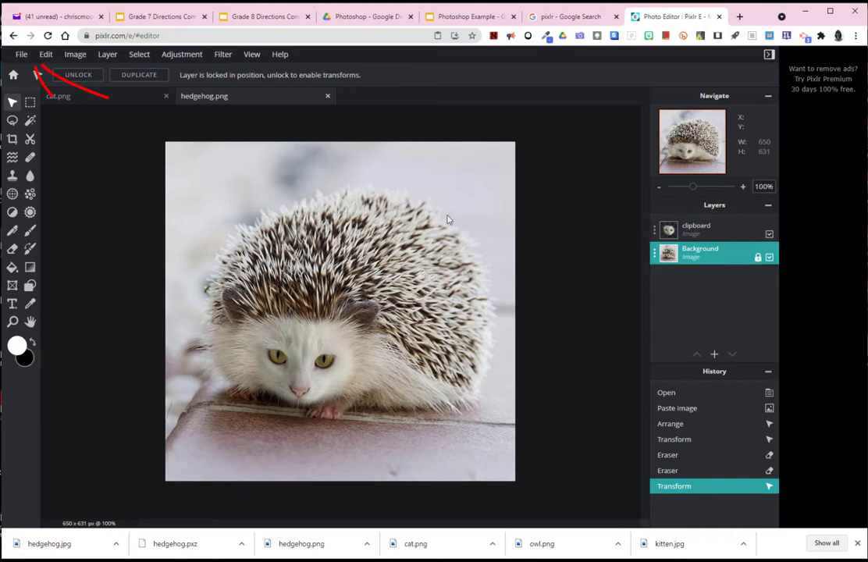
Step: Download the project as hedgehog in PXZ format and show the downloaded file in its folder
left_click(21, 54)
left_click(43, 149)
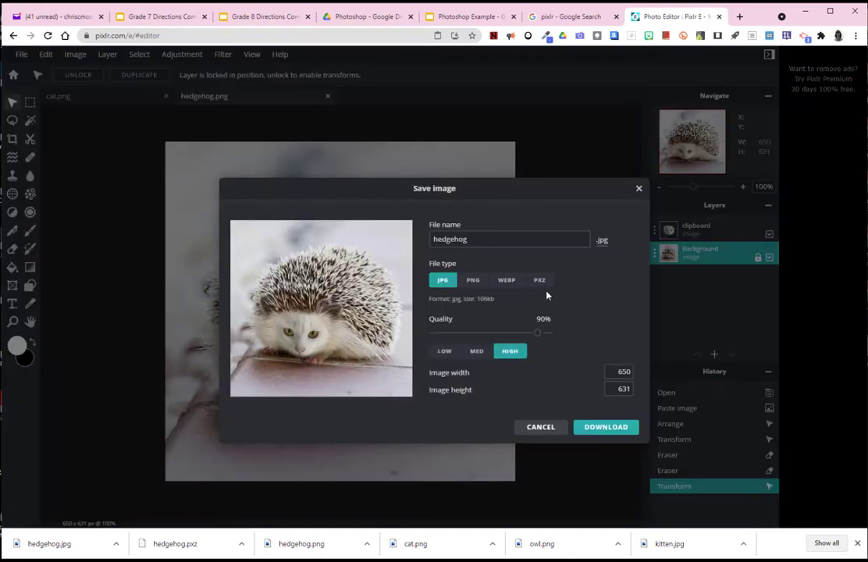
left_click(541, 282)
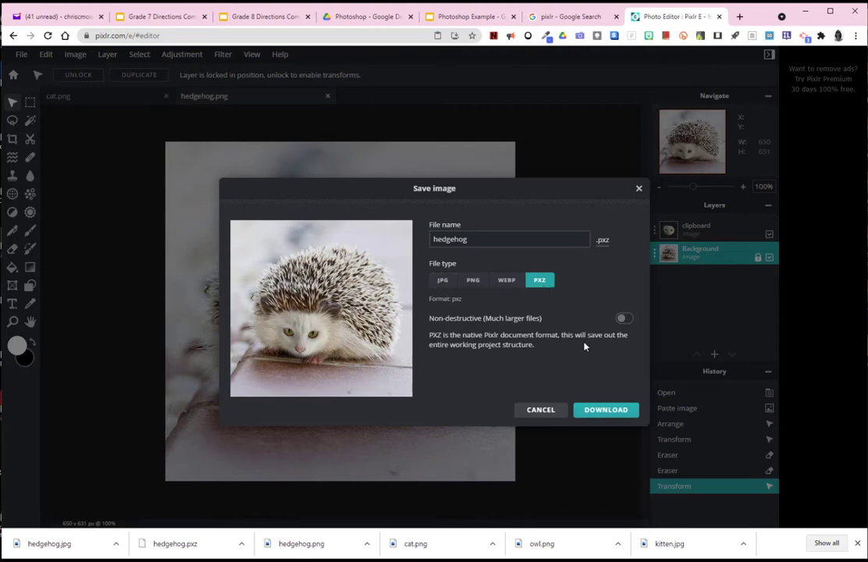
left_click(611, 412)
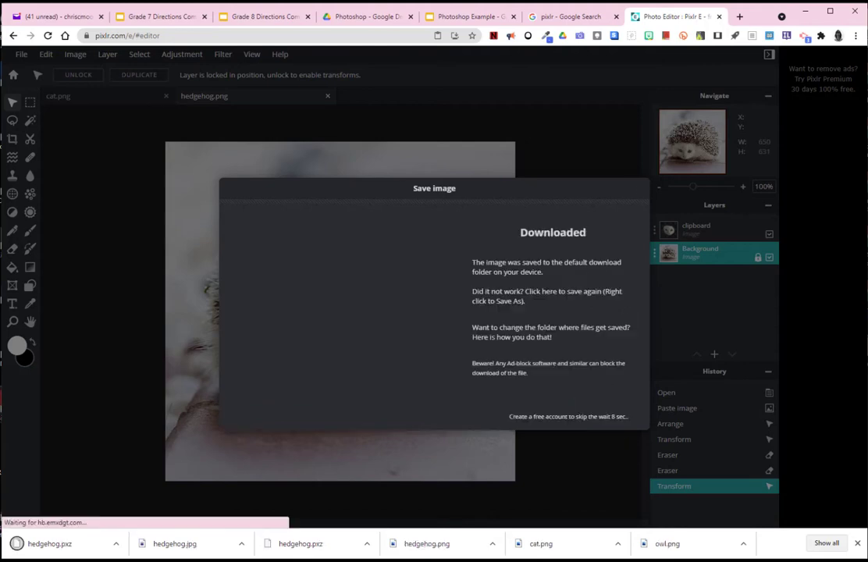
left_click(115, 544)
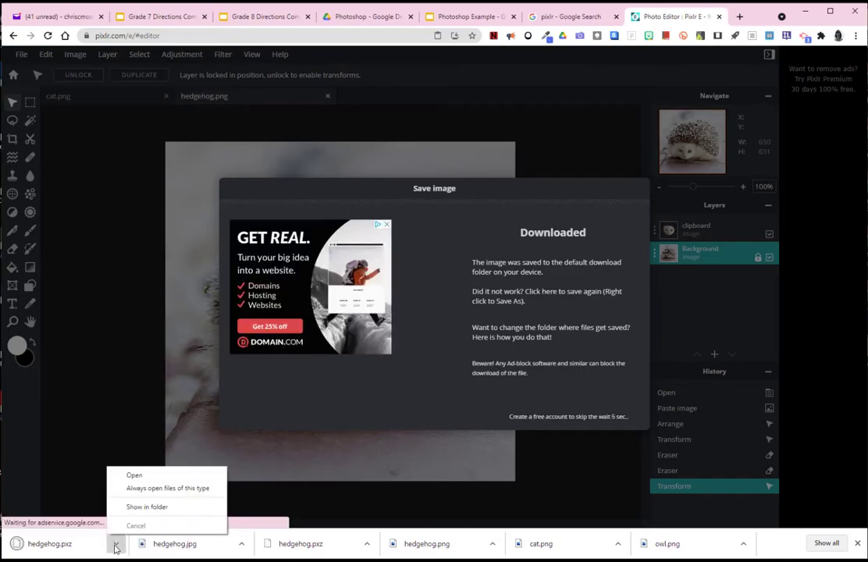
left_click(137, 507)
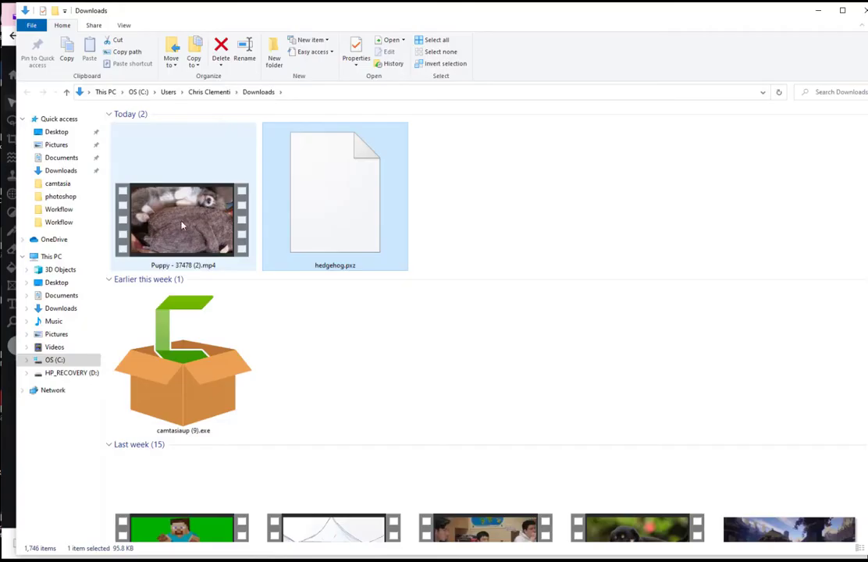
Step: Rename the downloaded hedgehog.pxz file to hedgehog 1, keeping its PXZ extension
right_click(330, 225)
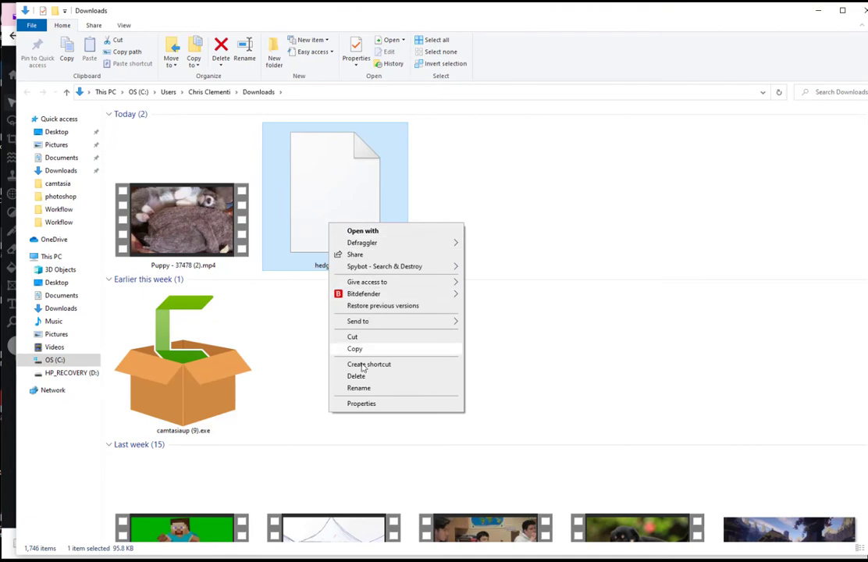
left_click(359, 388)
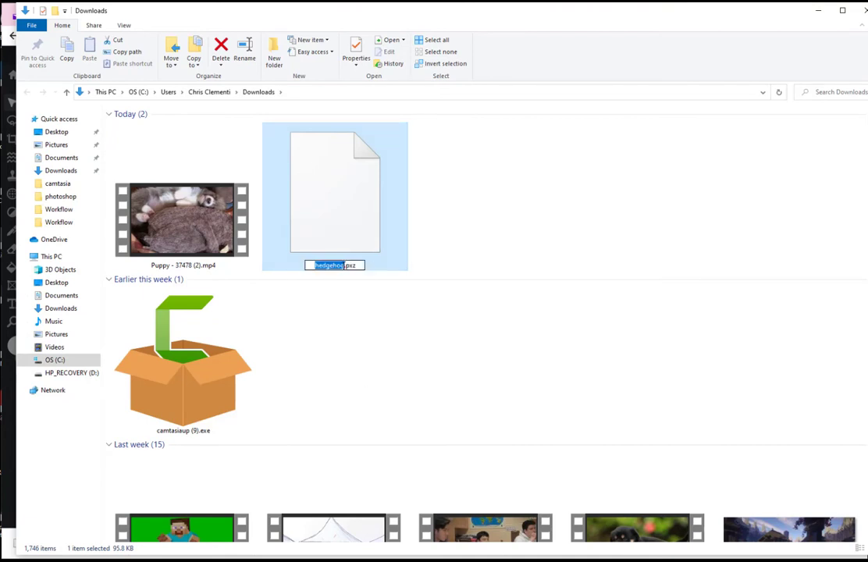
key("Right")
type("1")
key("Return")
Step: Move hedgehog 1.pxz from Downloads into the photoshop folder inside computer design on the Desktop
right_click(331, 228)
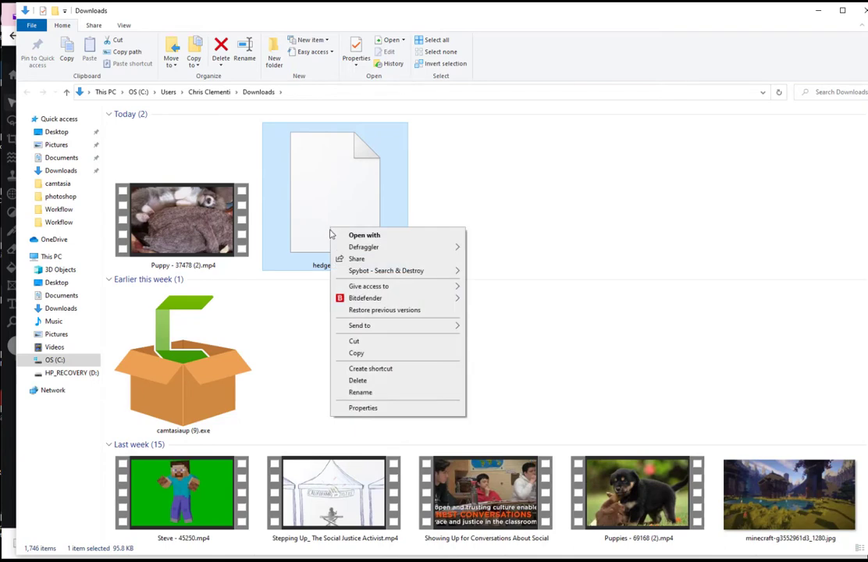
left_click(359, 344)
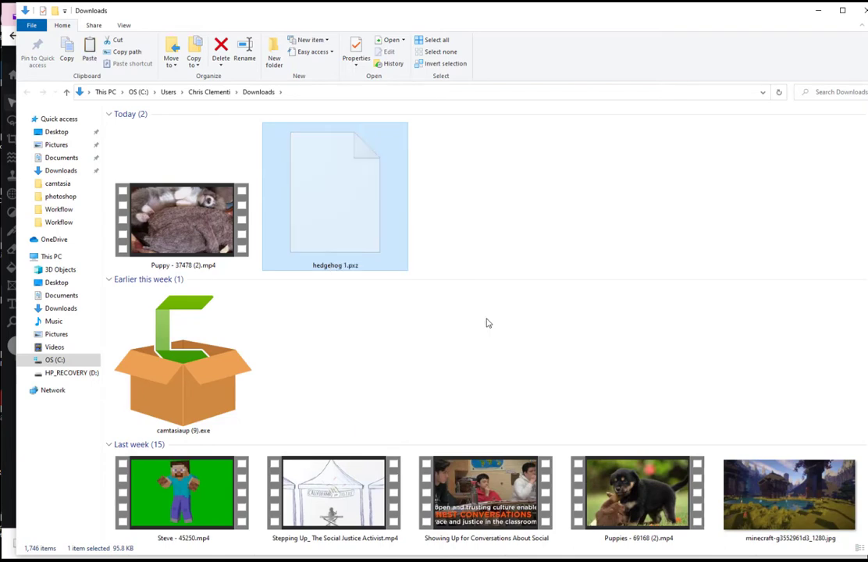
left_click(57, 133)
double_click(230, 152)
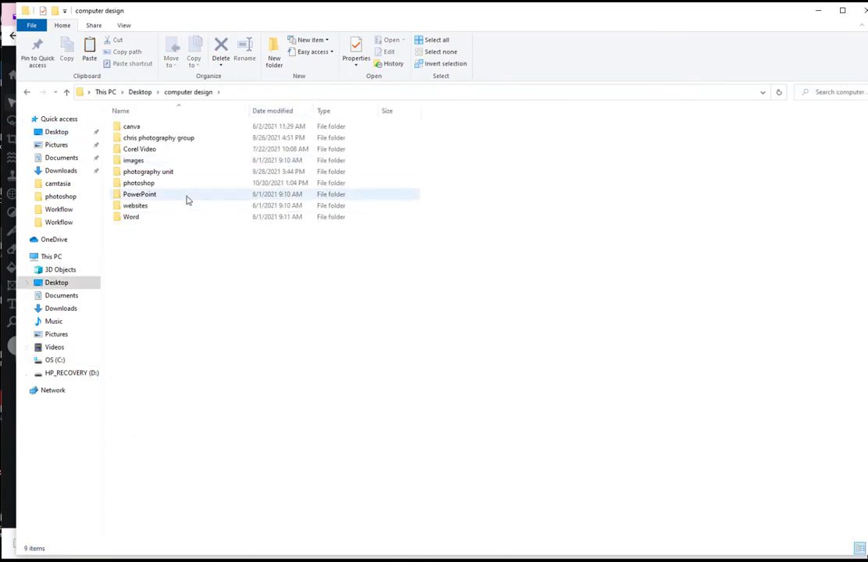
double_click(140, 184)
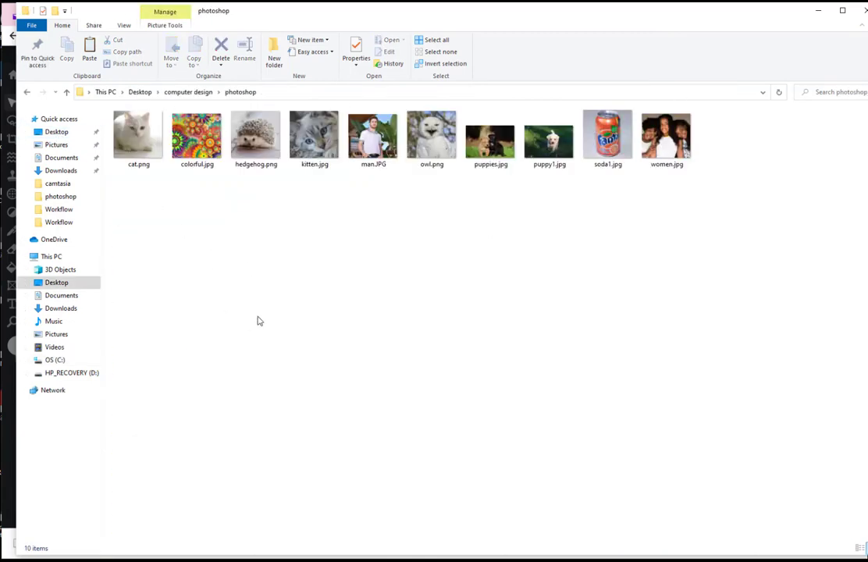
right_click(297, 288)
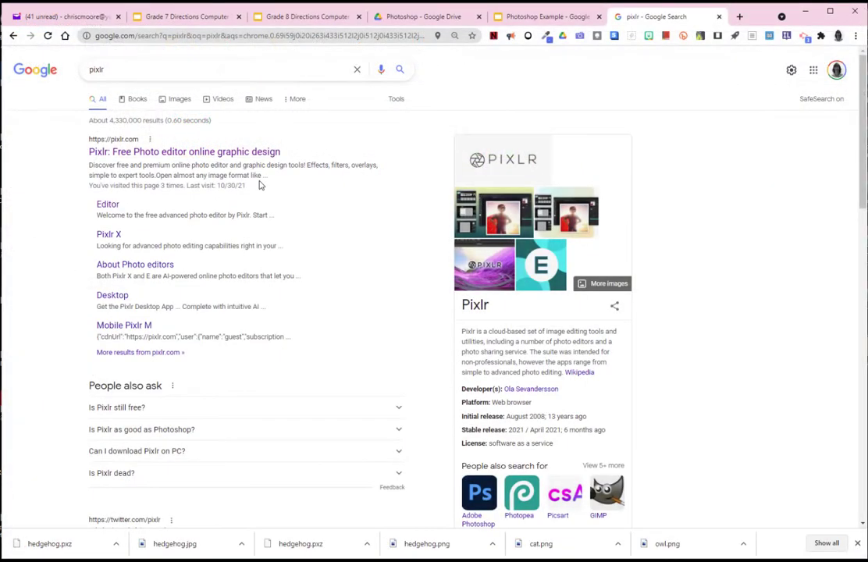
Step: Launch Pixlr E from the Pixlr website and open the saved hedgehog 1.pxz project with its layers
left_click(167, 153)
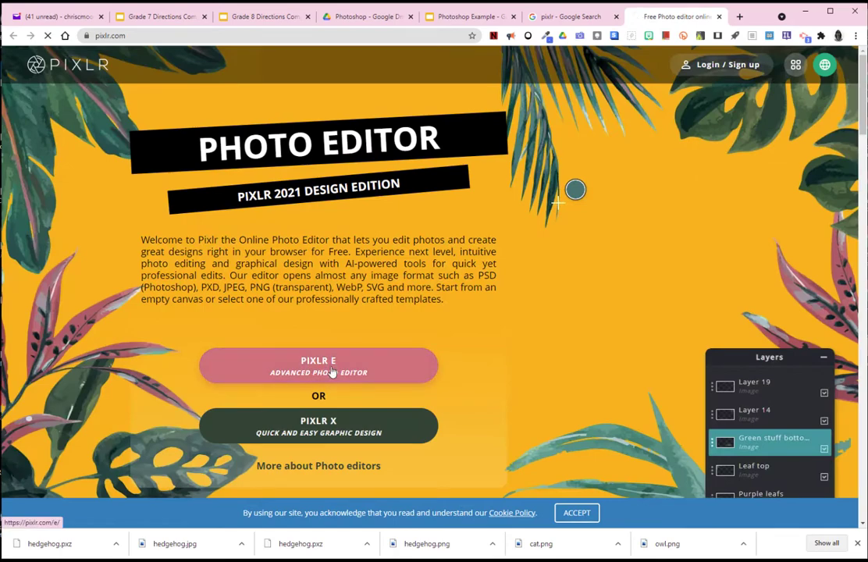
left_click(333, 373)
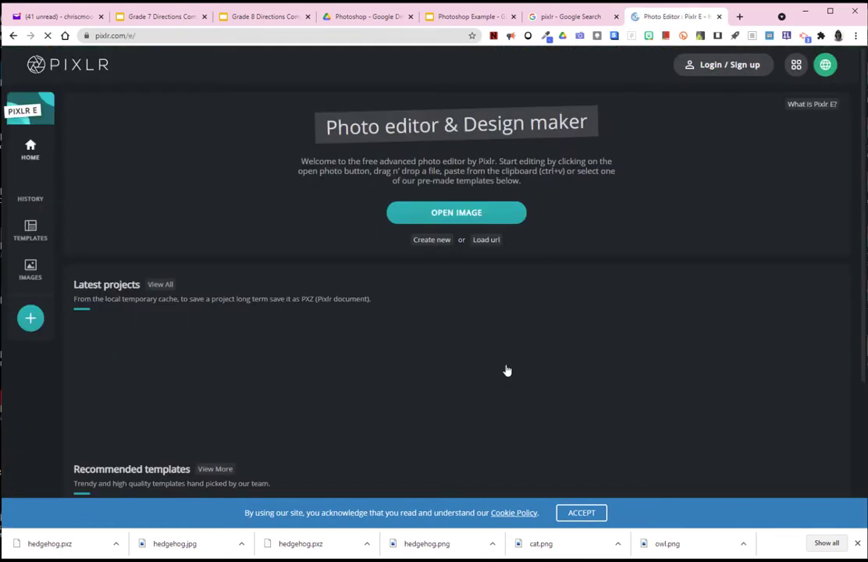
left_click(466, 213)
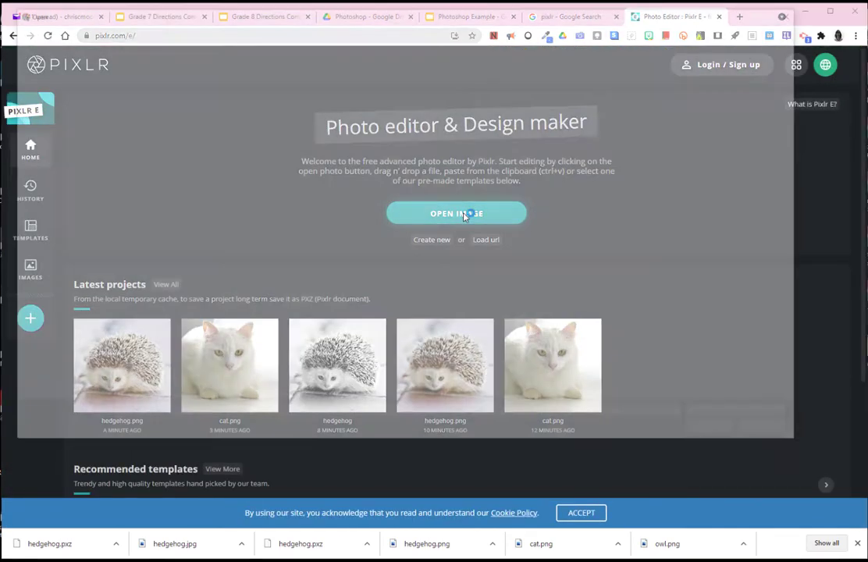
double_click(250, 123)
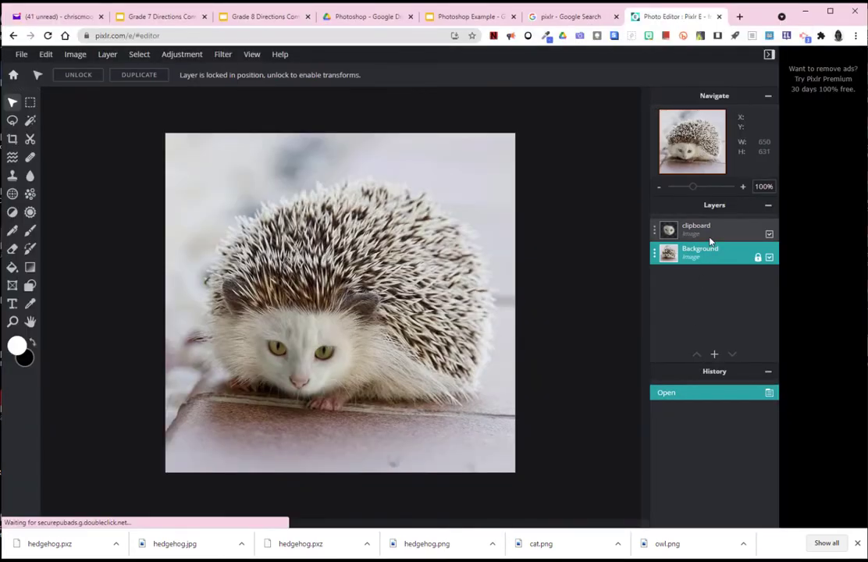
Step: Try brightness 24 and contrast -16 on the clipboard layer holding the cat face, and cancel the adjustment
left_click(711, 236)
left_click(709, 254)
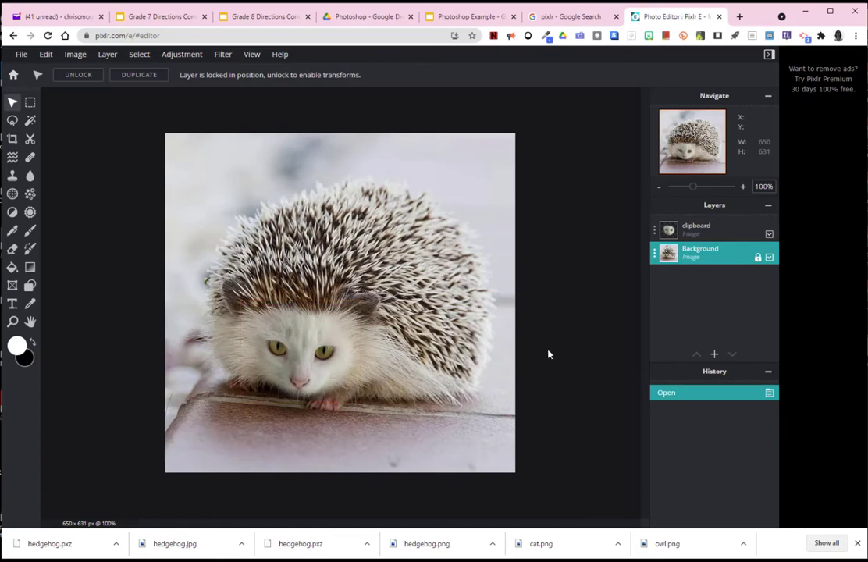
left_click(702, 232)
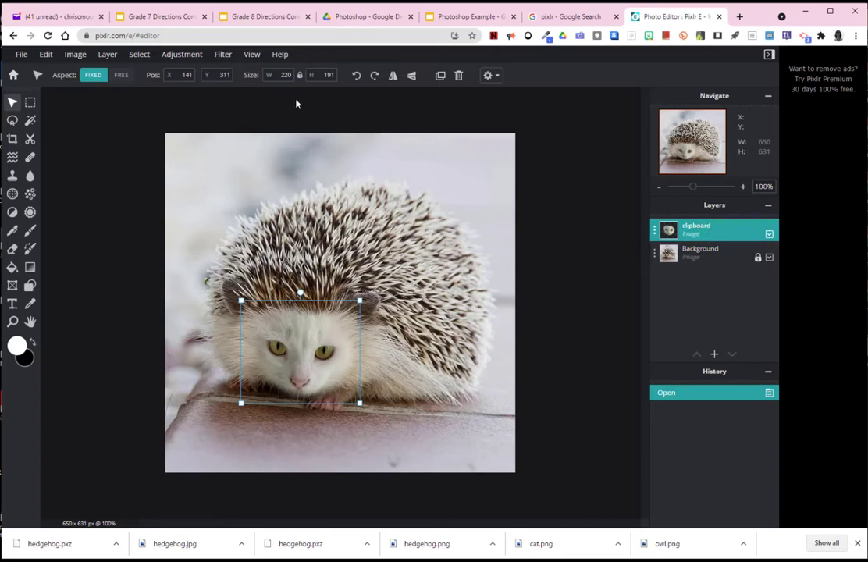
left_click(182, 56)
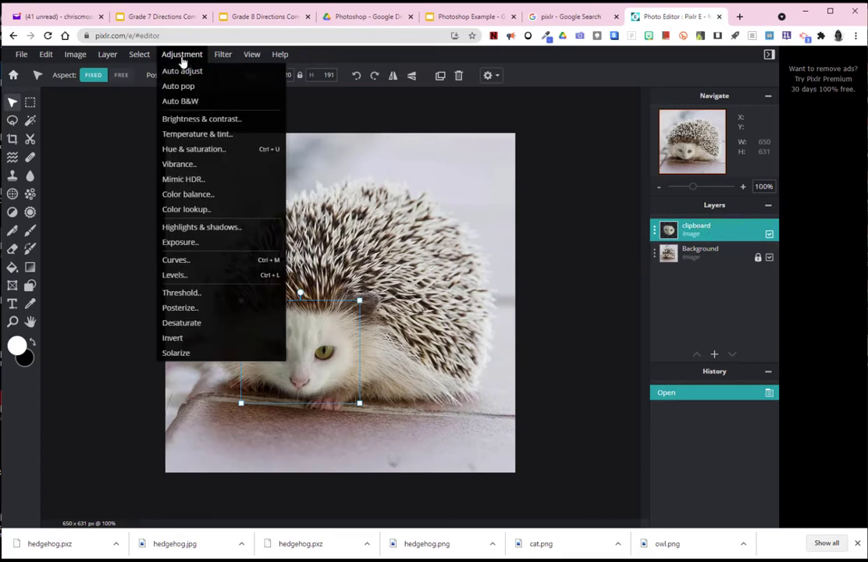
left_click(174, 124)
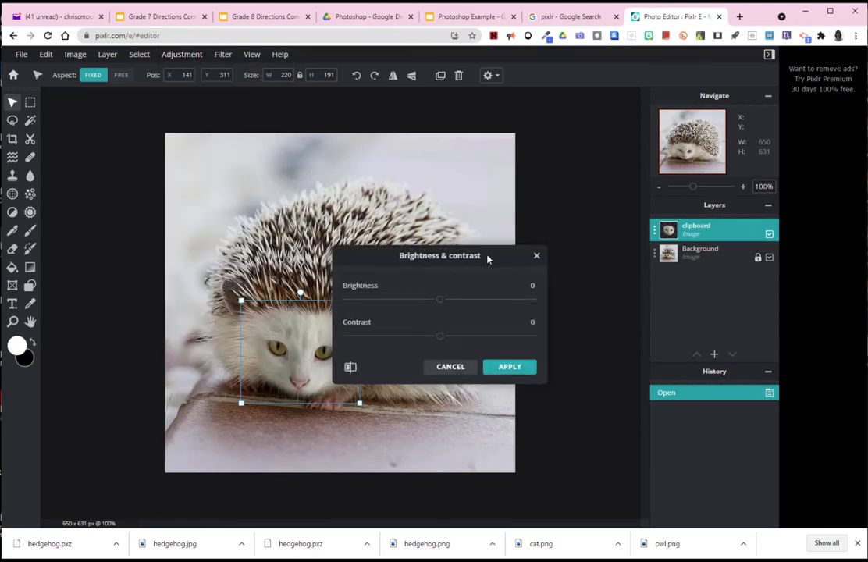
left_click_drag(550, 212, 537, 260)
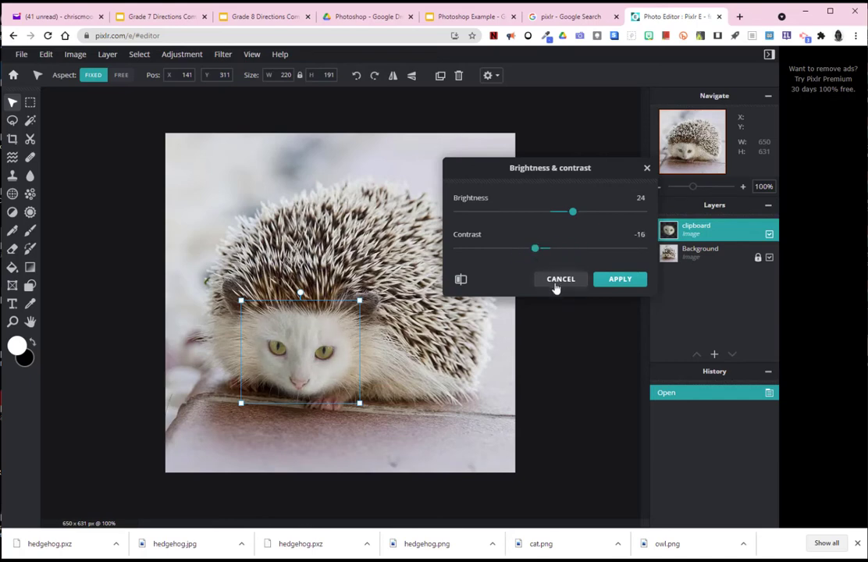
left_click(559, 281)
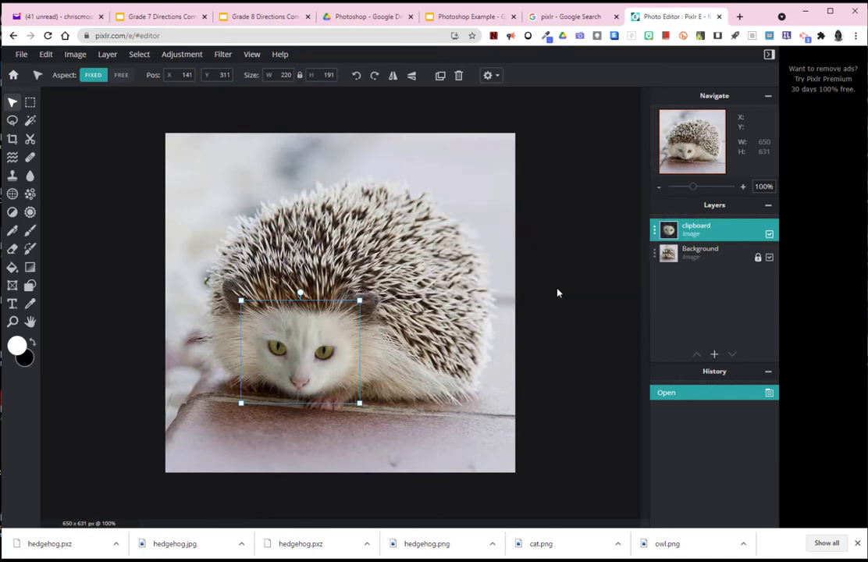
left_click(181, 54)
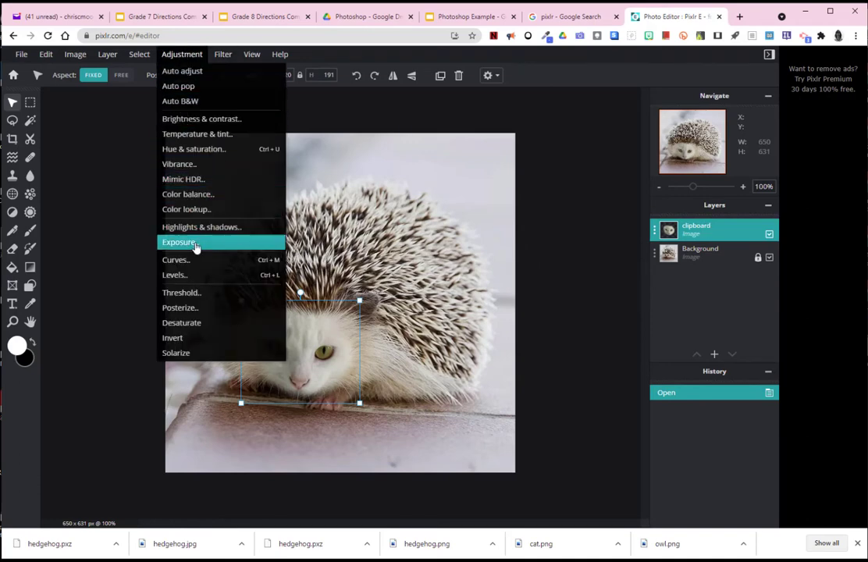
left_click(578, 262)
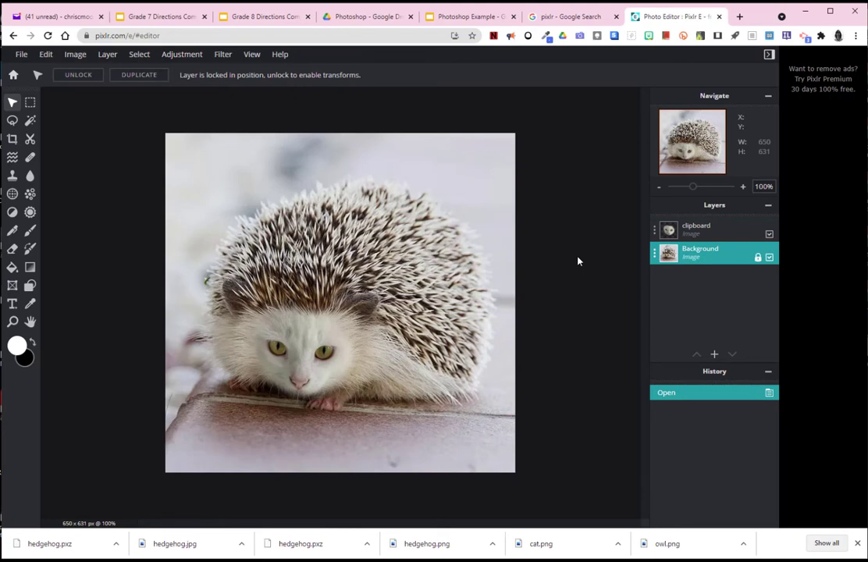
Step: Flatten the cat-face and hedgehog layers into one image and convert it to black and white with Auto B&W
left_click(102, 56)
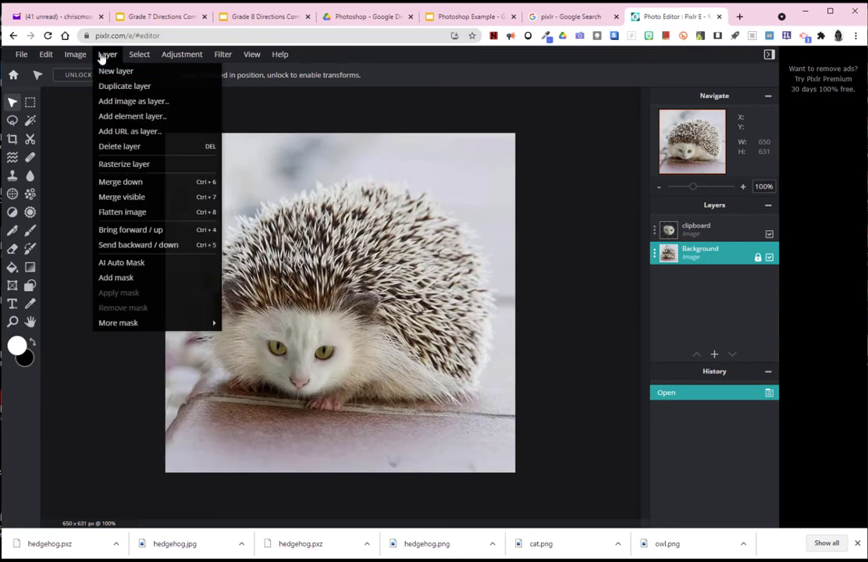
left_click(125, 212)
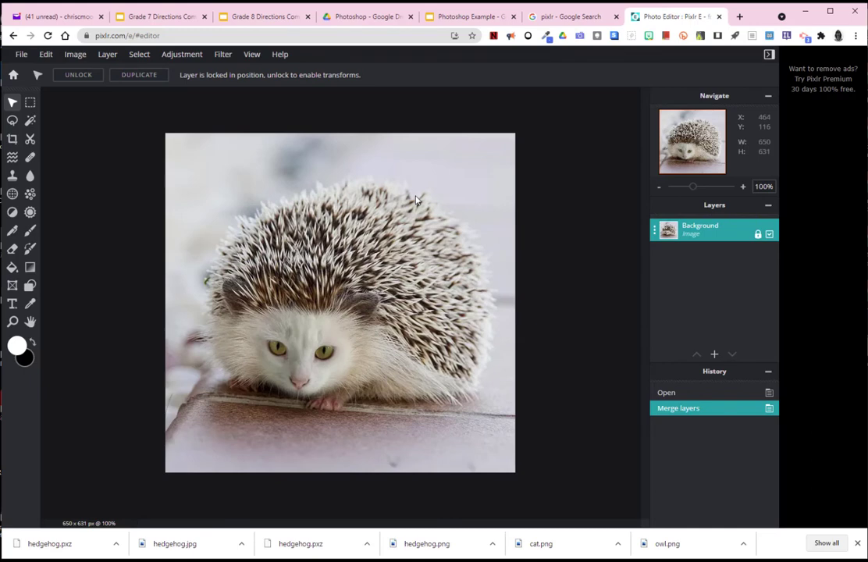
left_click(179, 55)
left_click(181, 101)
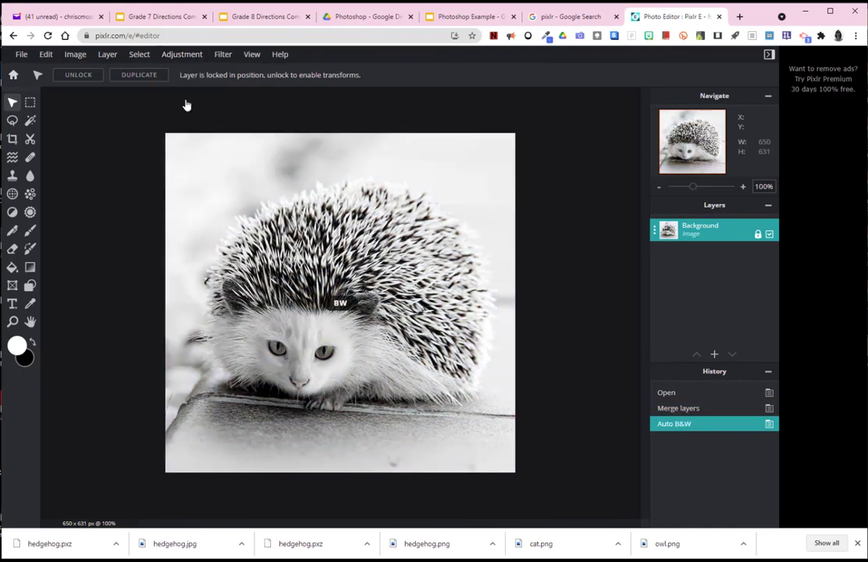
Step: Download the image as hedgehog2 in JPG format at high 90% quality and show the file in its folder
left_click(22, 55)
left_click(27, 149)
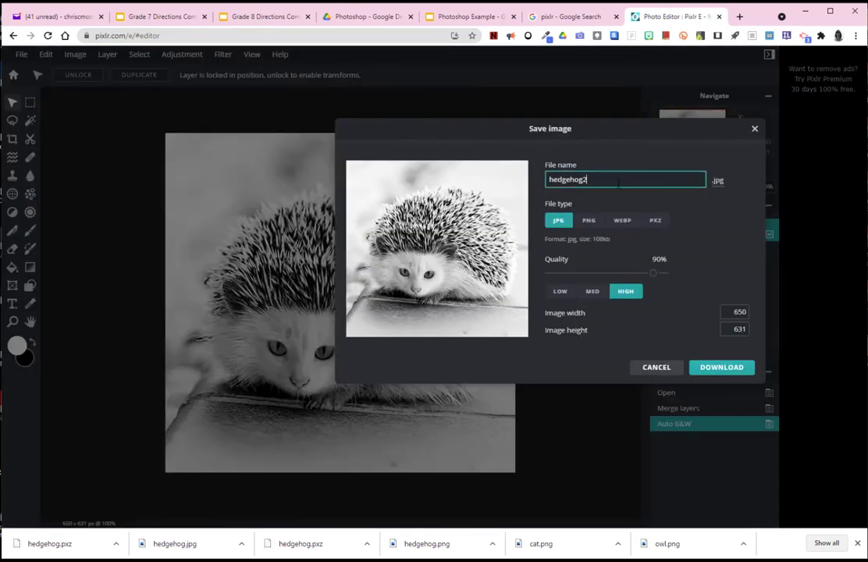
left_click(694, 369)
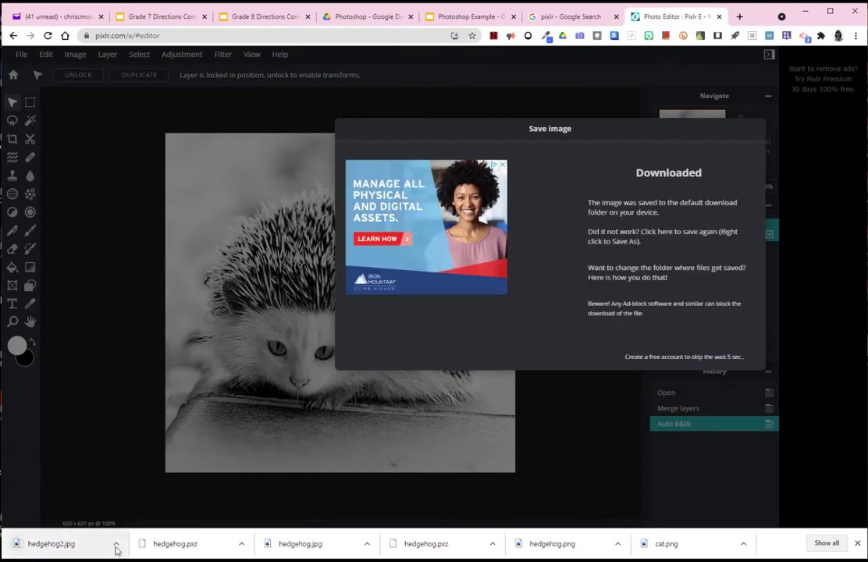
left_click(116, 544)
left_click(135, 508)
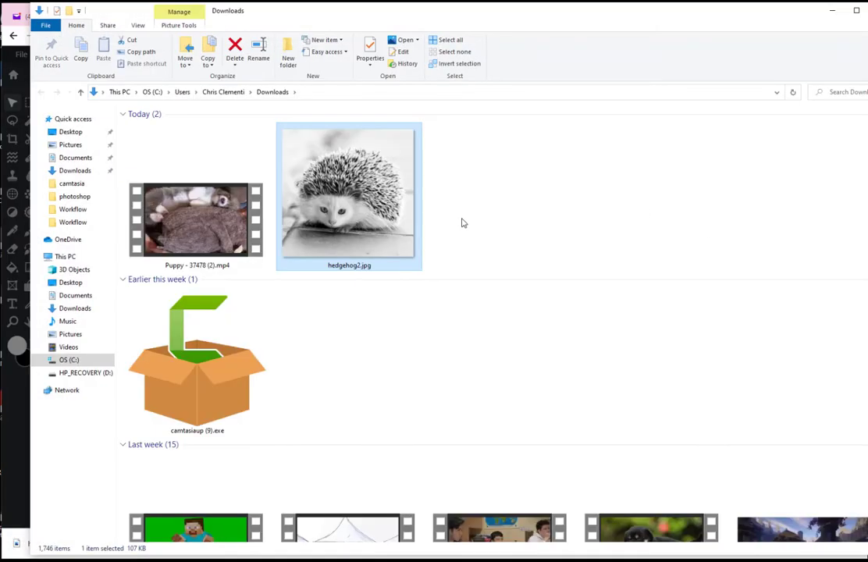
right_click(339, 198)
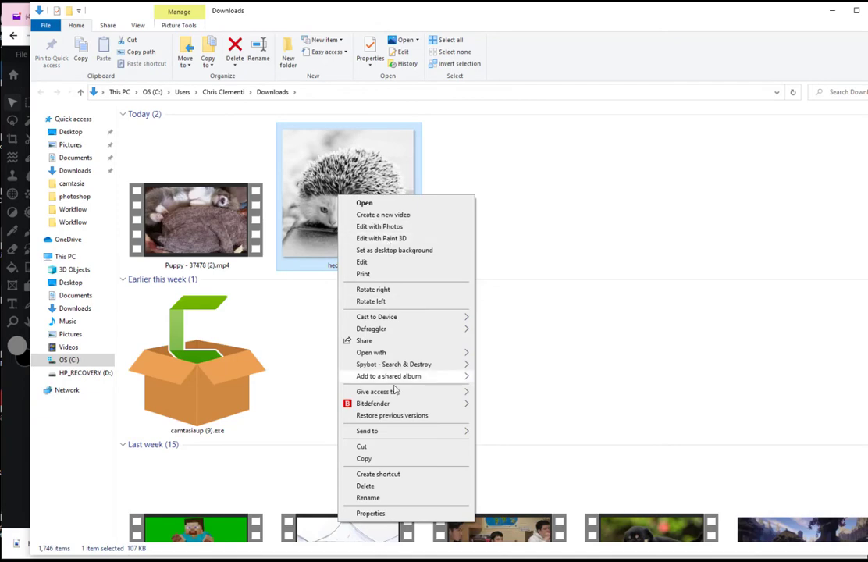
left_click(390, 445)
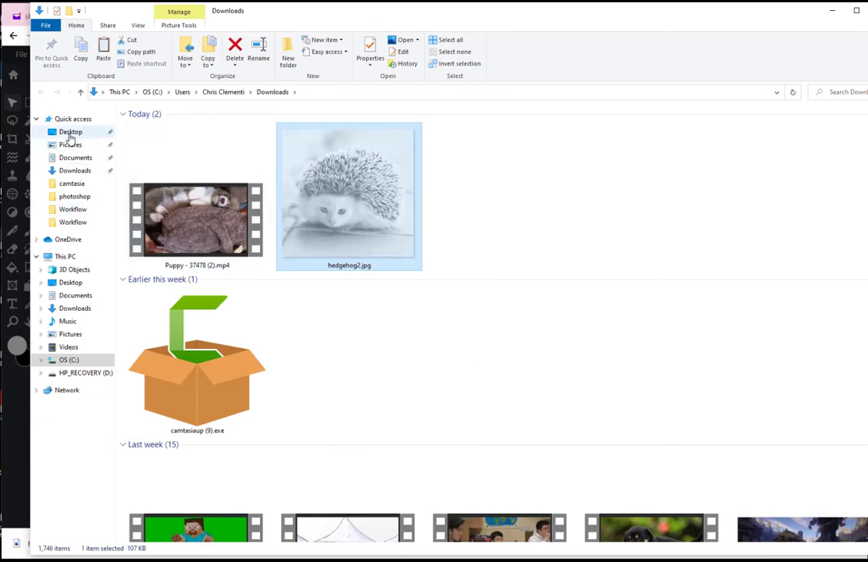
left_click(70, 132)
double_click(174, 150)
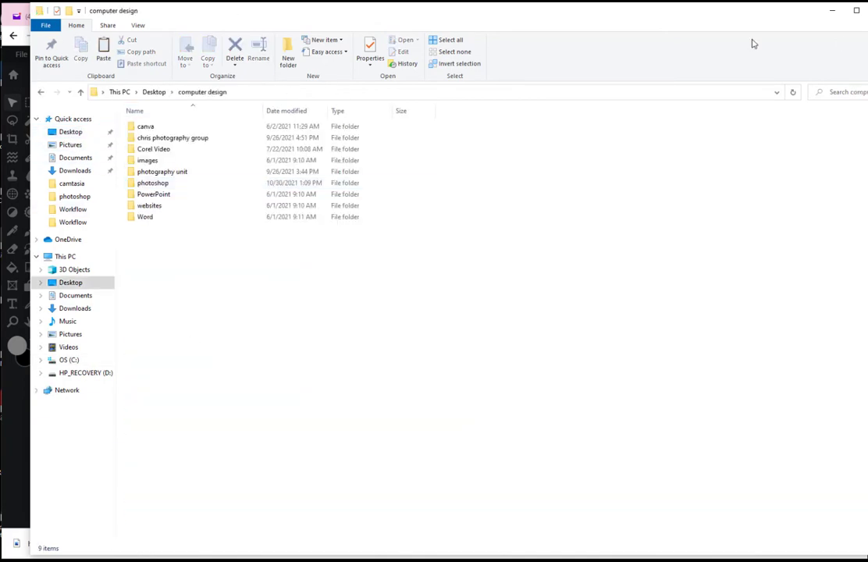
double_click(155, 183)
right_click(240, 243)
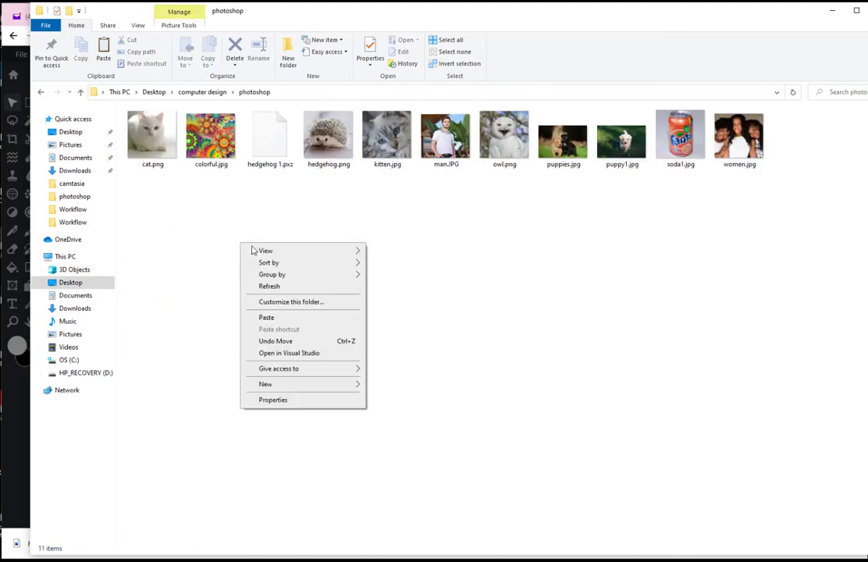
left_click(300, 319)
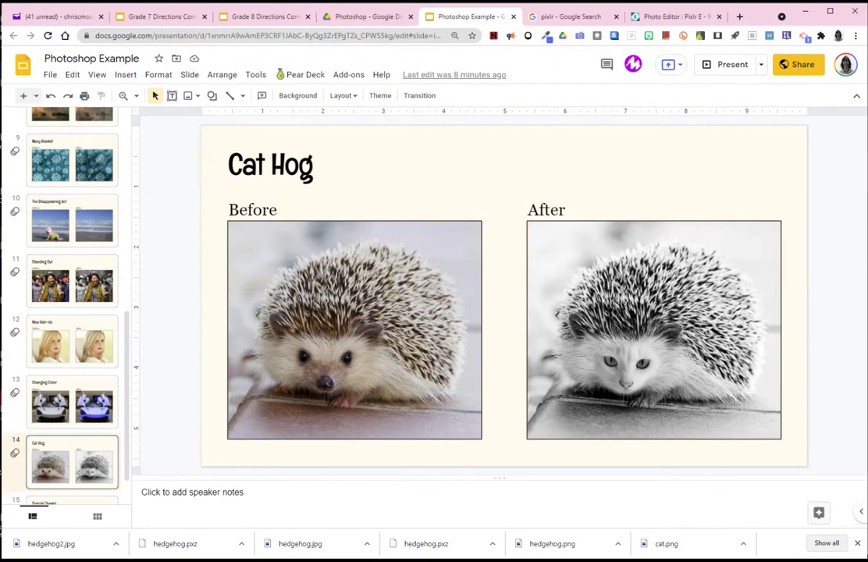